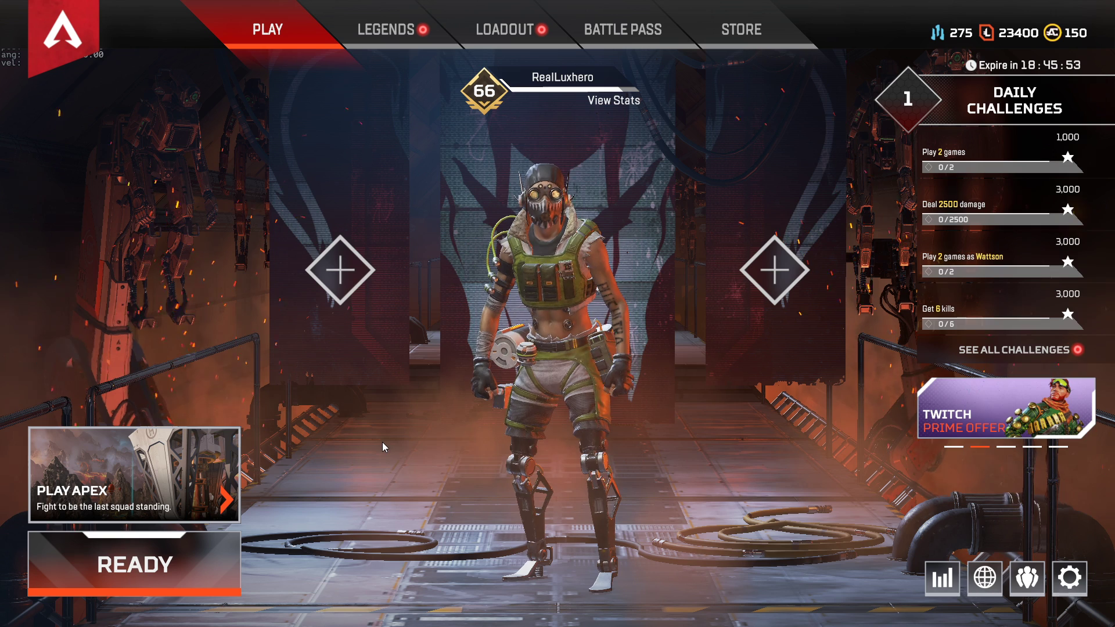
Open the lobby menu from the gear button at the bottom-right of the lobby.
{"action": "left_click", "coordinate": [1070, 577]}
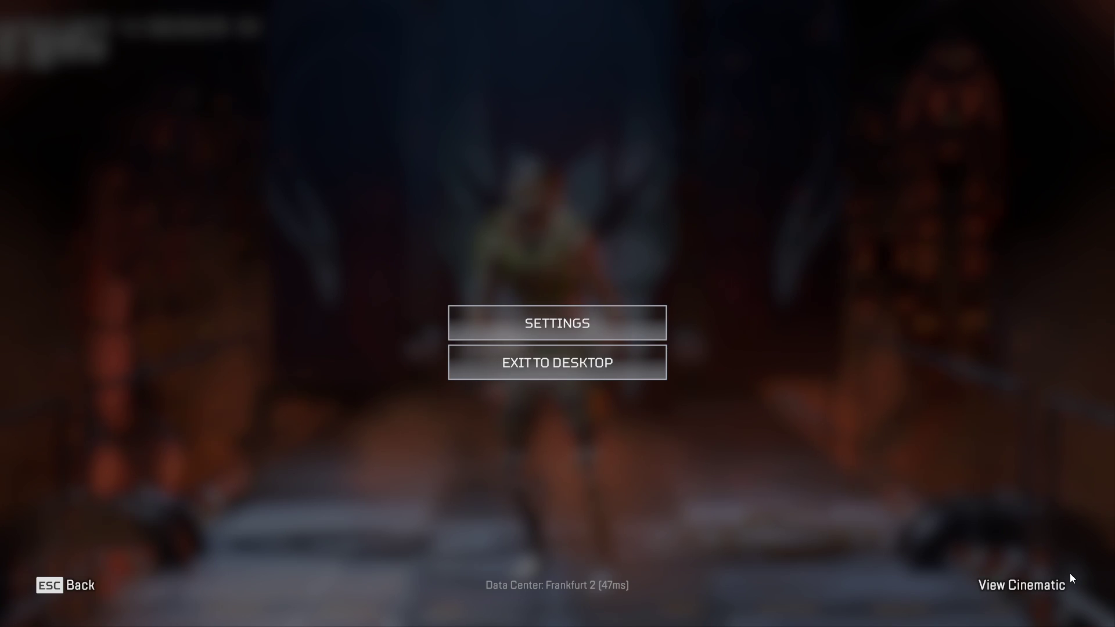
In Video settings, set Display Mode to Full Screen and Resolution to 1600 x 900.
{"action": "left_click", "coordinate": [618, 327]}
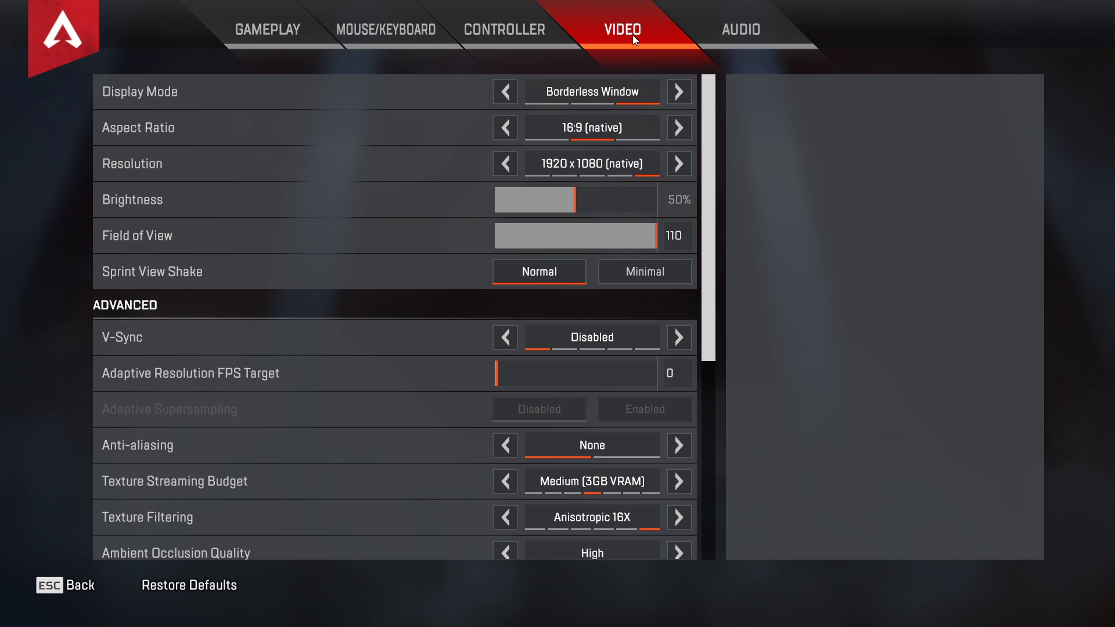
{"action": "left_click", "coordinate": [679, 90]}
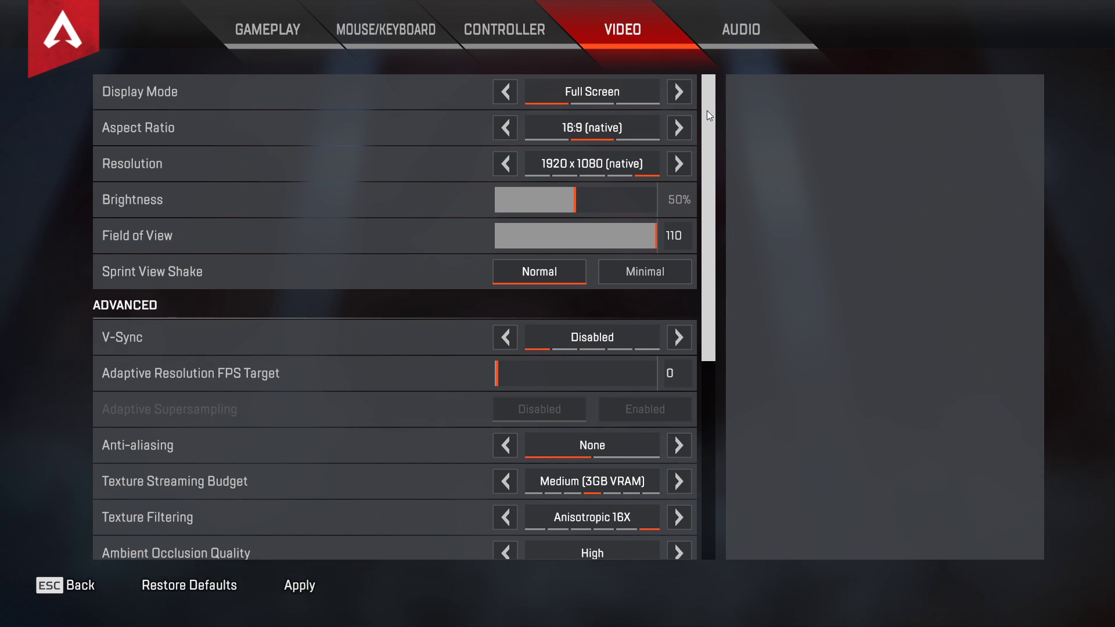
{"action": "left_click_drag", "start_coordinate": [706, 111], "coordinate": [707, 113]}
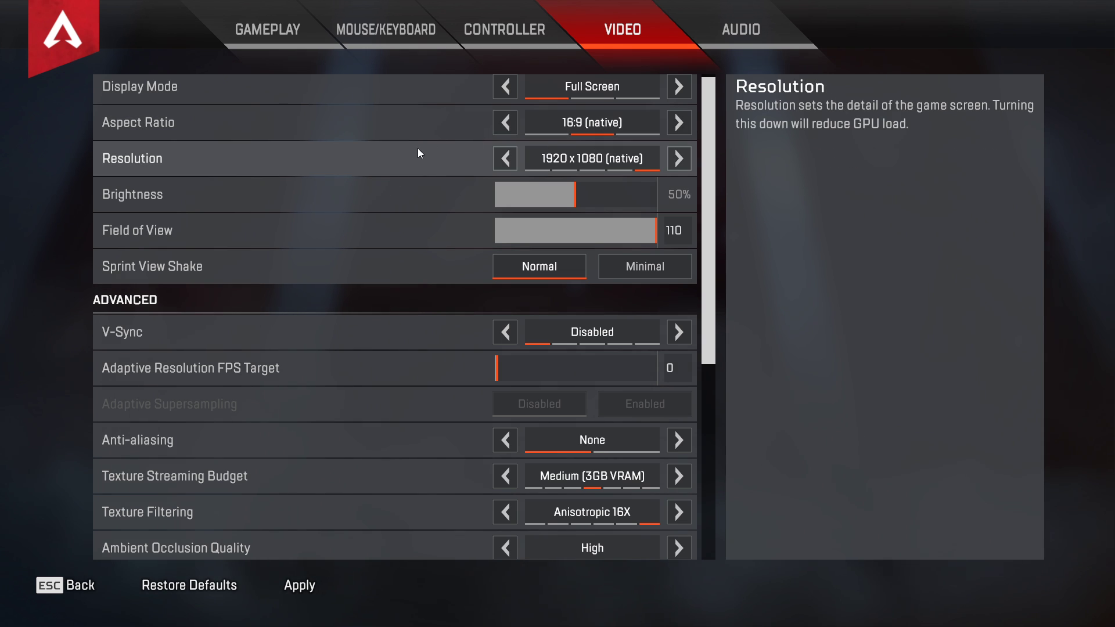
{"action": "left_click", "coordinate": [505, 157]}
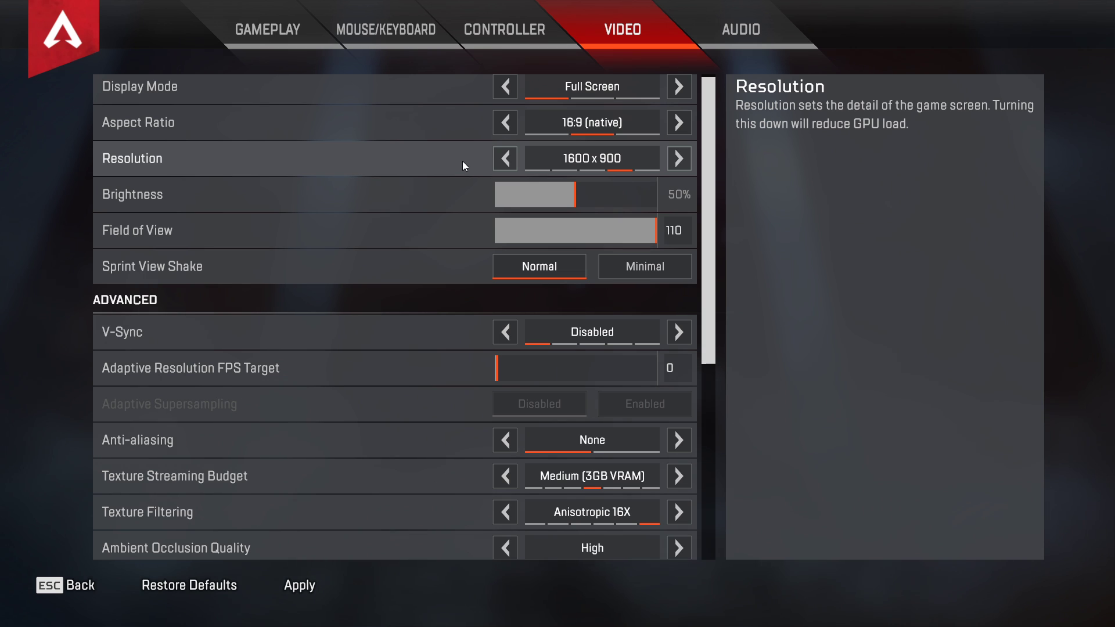
{"action": "scroll", "coordinate": [450, 271], "scroll_direction": "down", "scroll_amount": 3}
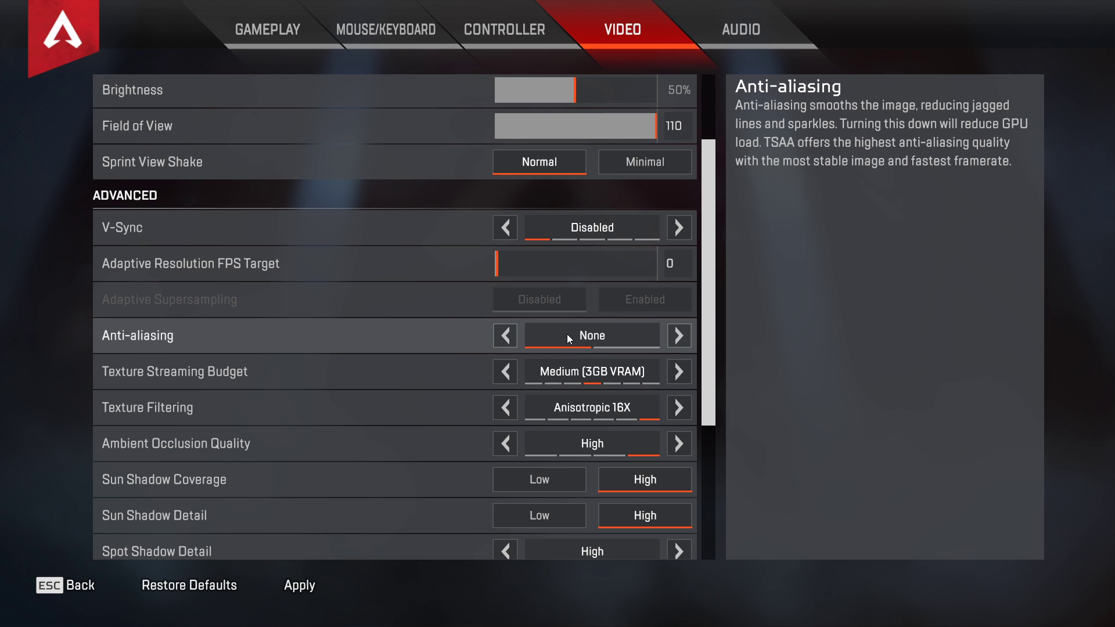
Set Texture Streaming Budget to Very Low (2GB VRAM).
{"action": "scroll", "coordinate": [543, 322], "scroll_direction": "down", "scroll_amount": 4}
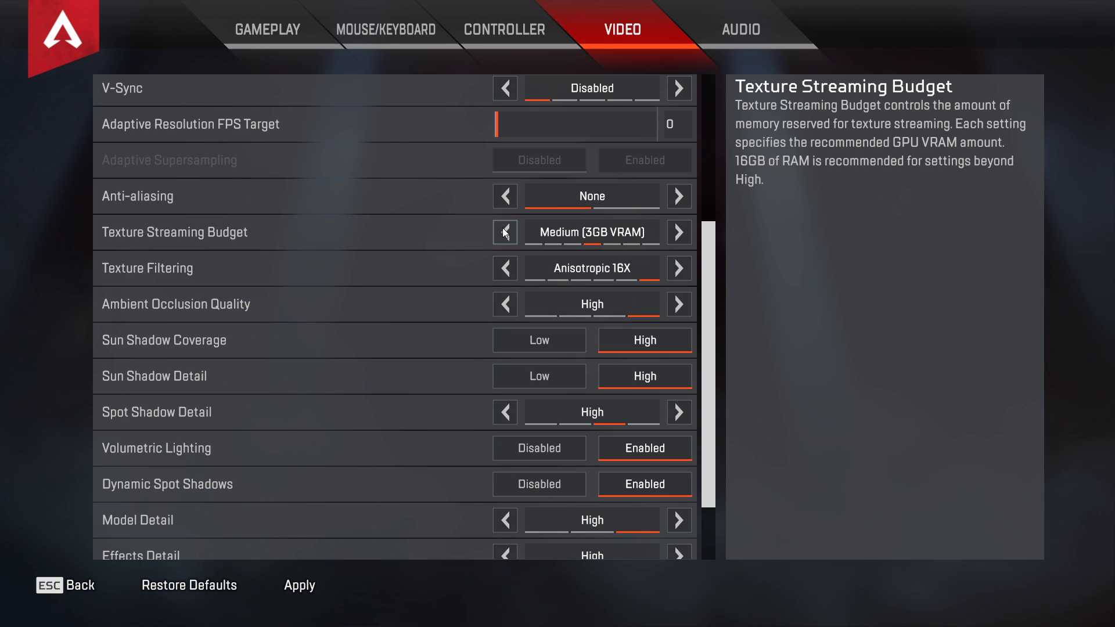
{"action": "left_click", "coordinate": [505, 232]}
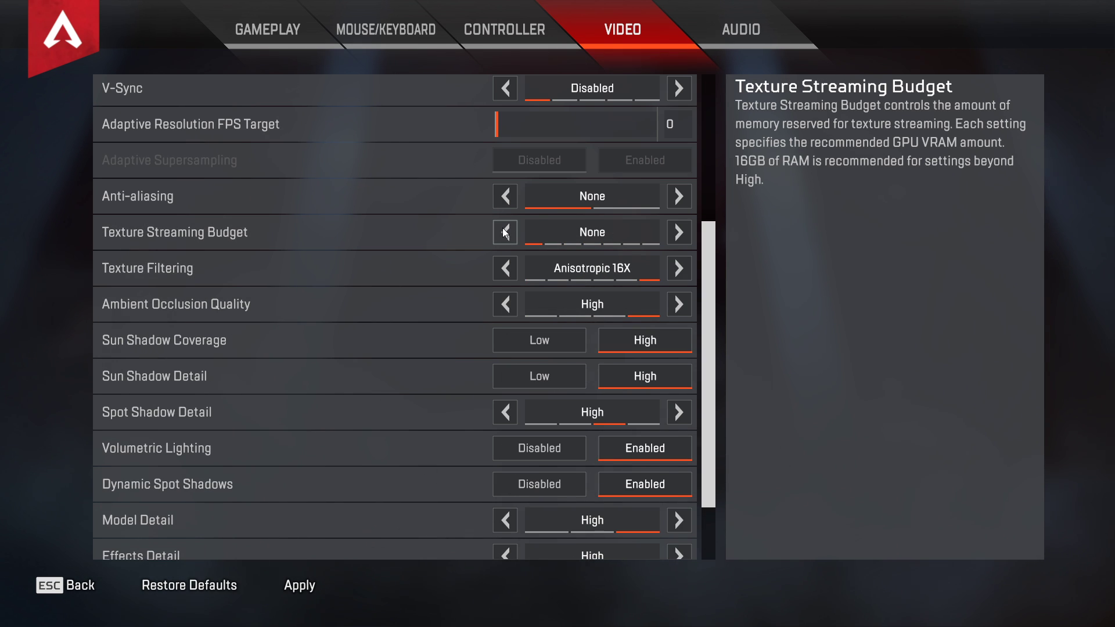
{"action": "left_click", "coordinate": [509, 232]}
{"action": "left_click", "coordinate": [509, 231]}
{"action": "left_click", "coordinate": [509, 231]}
{"action": "left_click", "coordinate": [509, 231]}
{"action": "left_click", "coordinate": [509, 232]}
{"action": "left_click", "coordinate": [510, 232]}
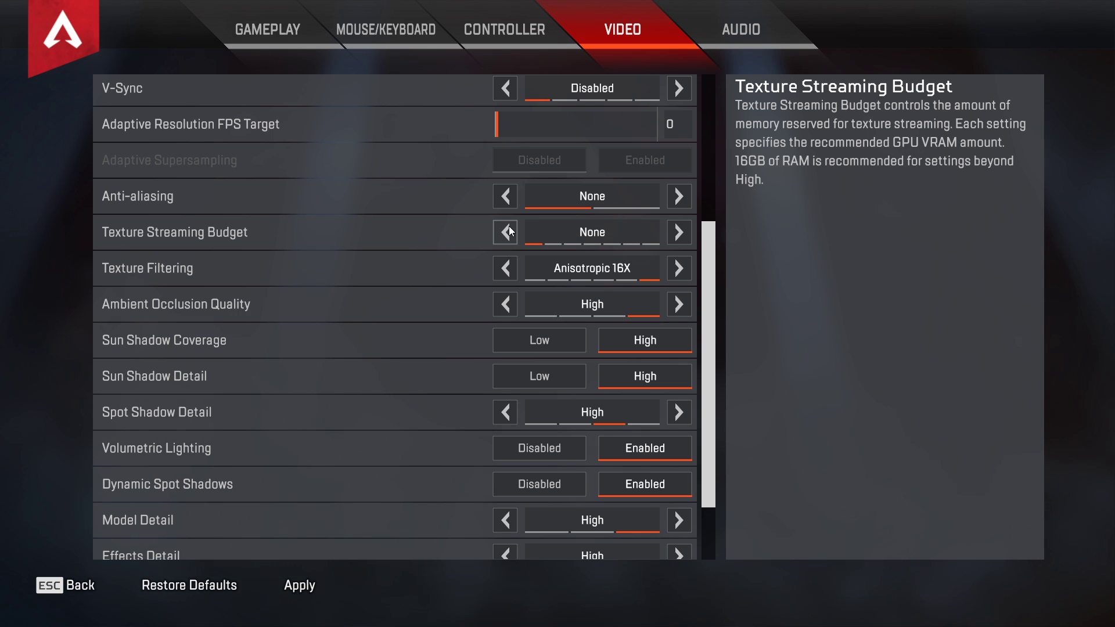
{"action": "left_click", "coordinate": [678, 232]}
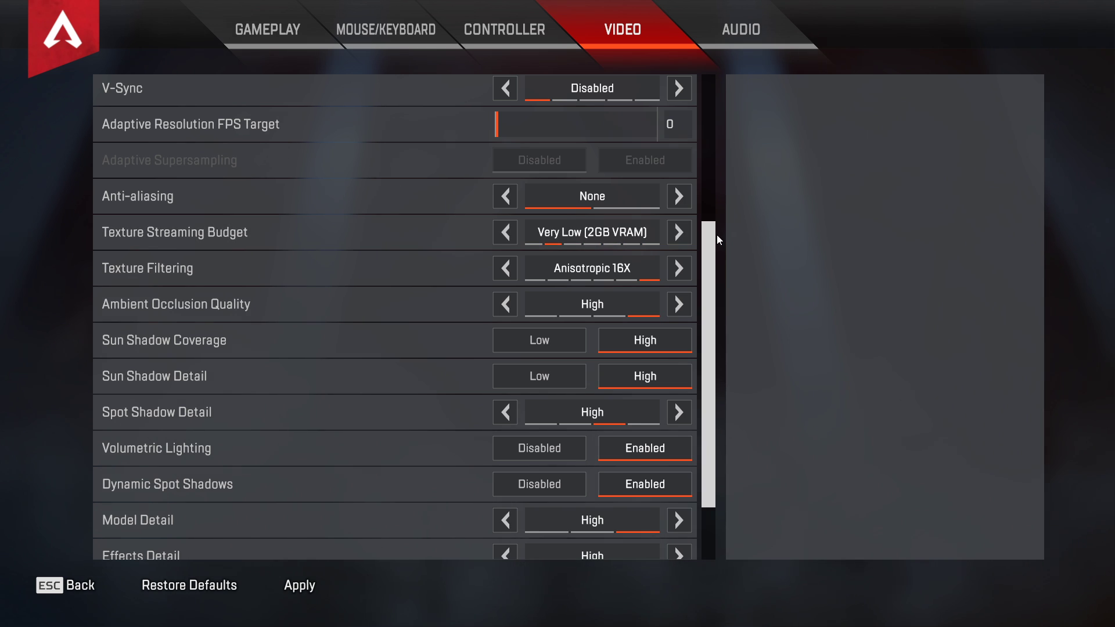
Set Ambient Occlusion Quality to Disabled and back out of the settings screen.
{"action": "scroll", "coordinate": [716, 235], "scroll_direction": "down", "scroll_amount": 1}
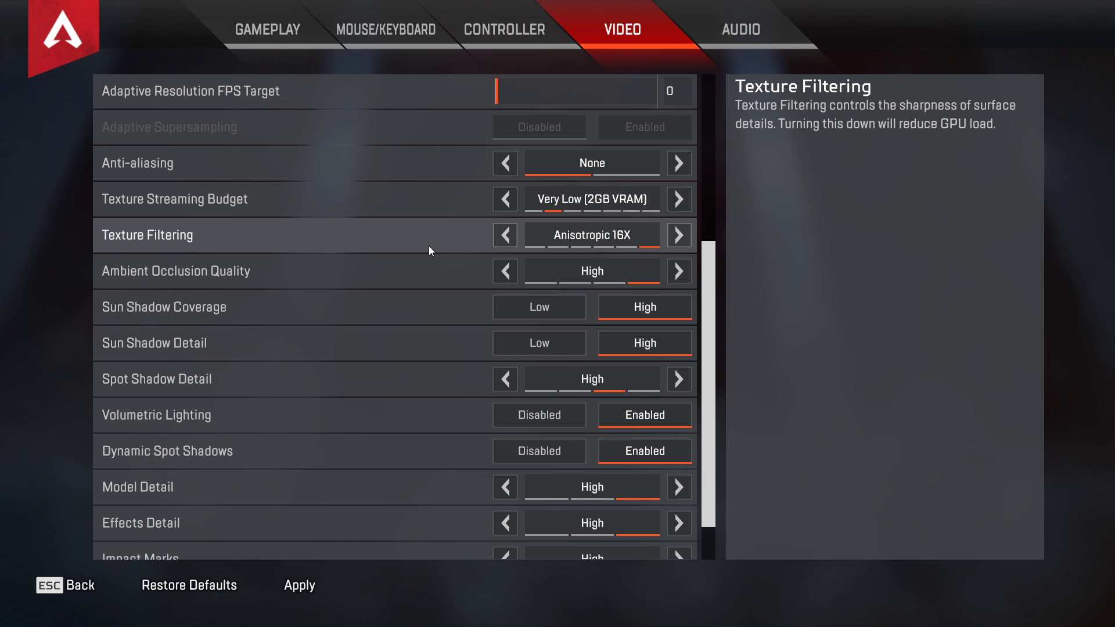
{"action": "left_click", "coordinate": [506, 269]}
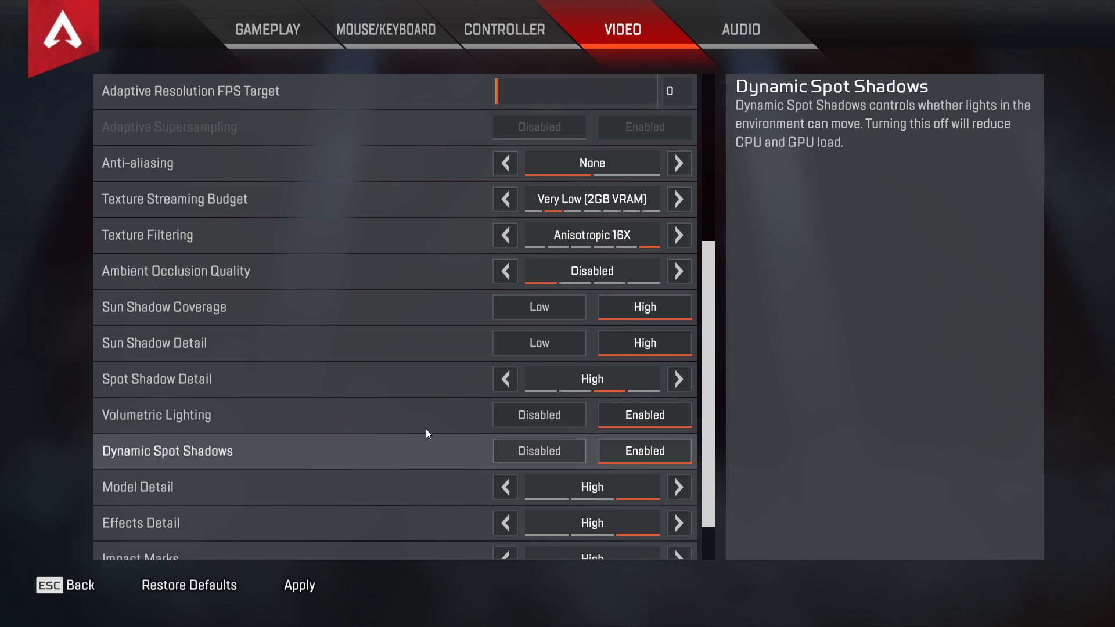
{"action": "key", "text": "Escape"}
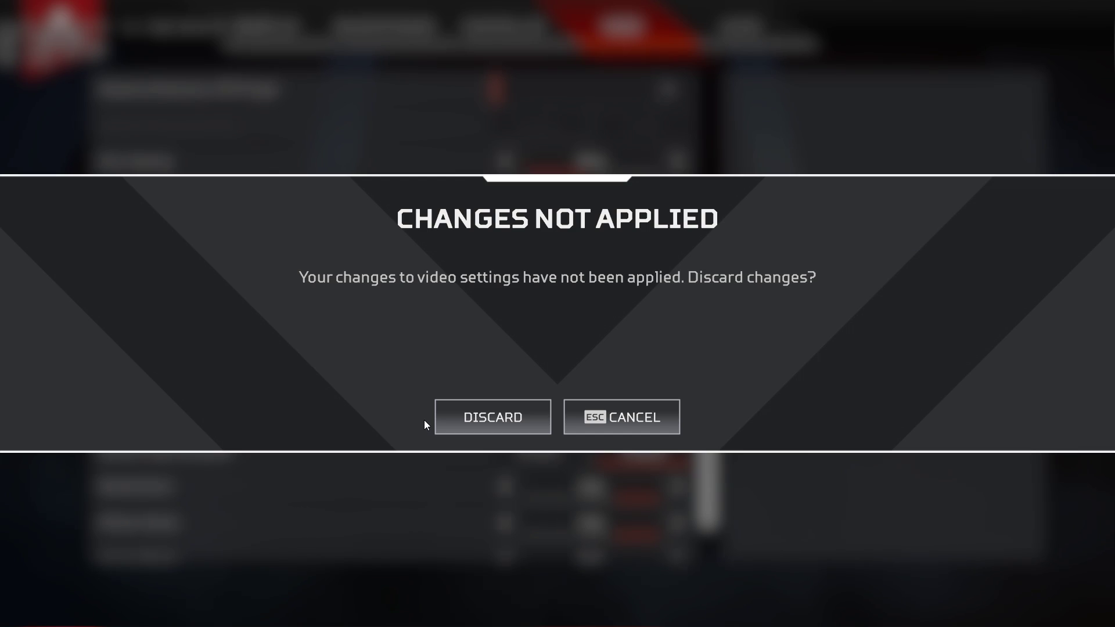
Discard the unapplied video changes and quit Apex Legends to the desktop.
{"action": "left_click", "coordinate": [464, 420]}
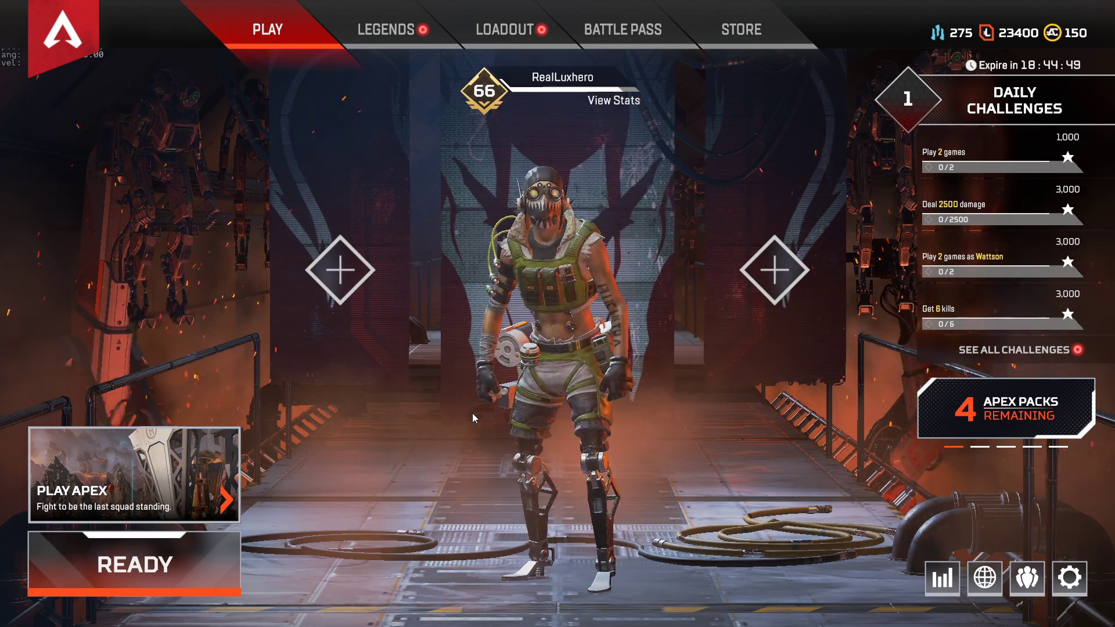
{"action": "key", "text": "Escape"}
{"action": "left_click", "coordinate": [510, 374]}
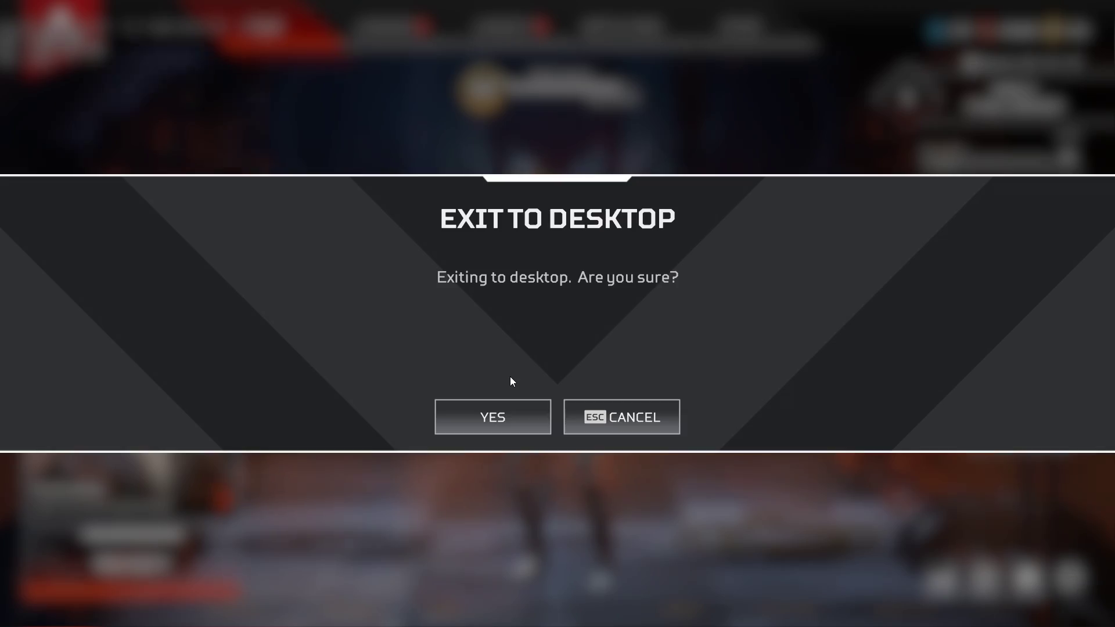
{"action": "left_click", "coordinate": [487, 427]}
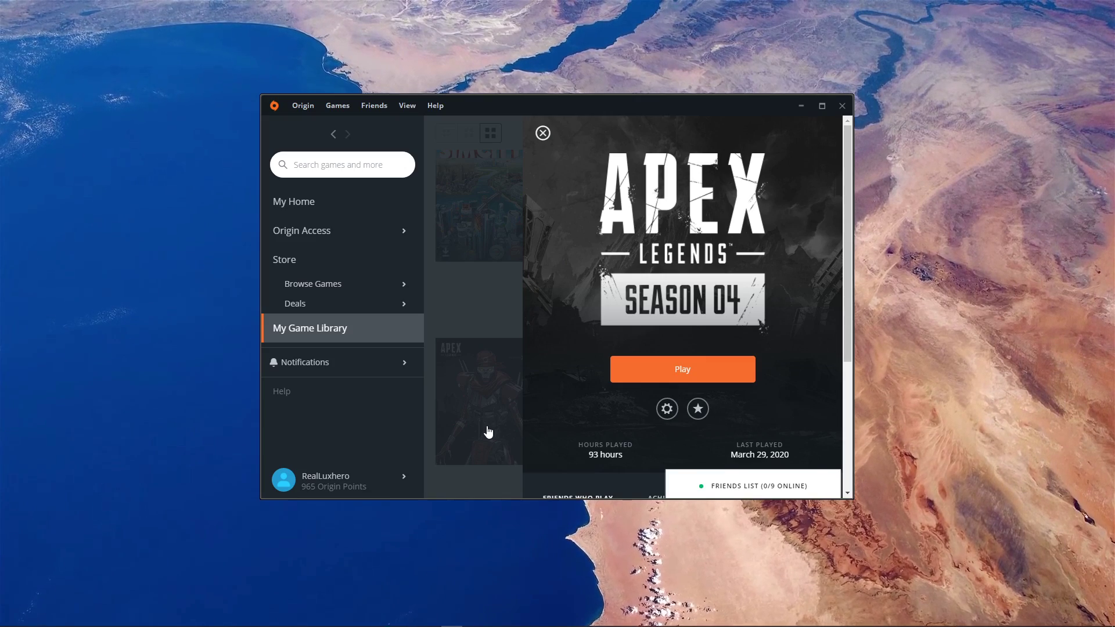
Open Apex Legends Game Properties in Origin at the Advanced Launch Options tab.
{"action": "left_click", "coordinate": [542, 133]}
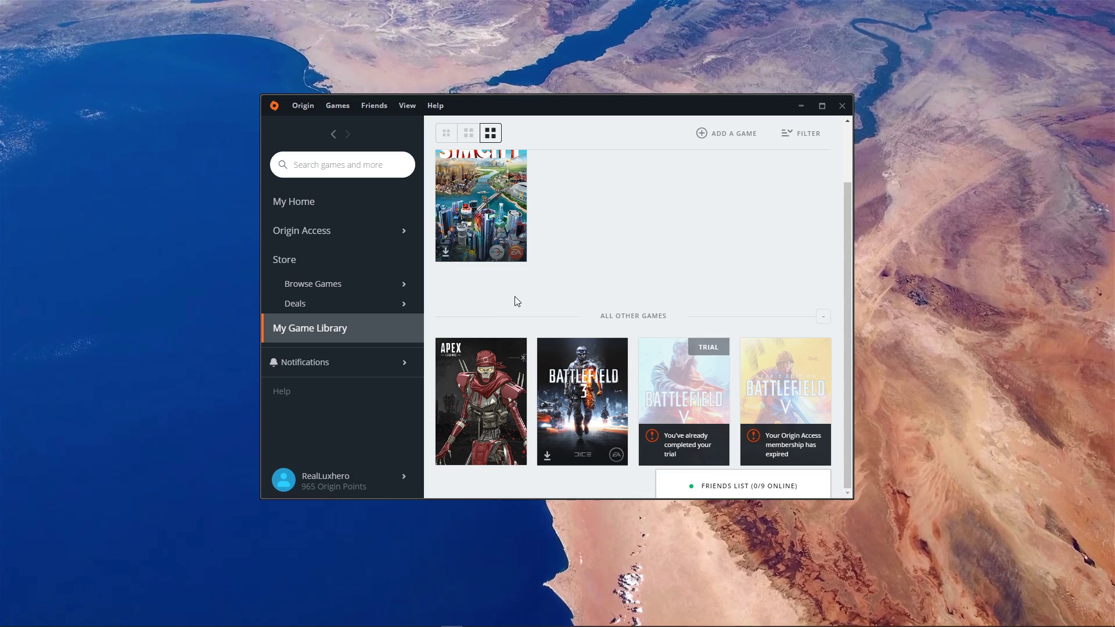
{"action": "right_click", "coordinate": [503, 360]}
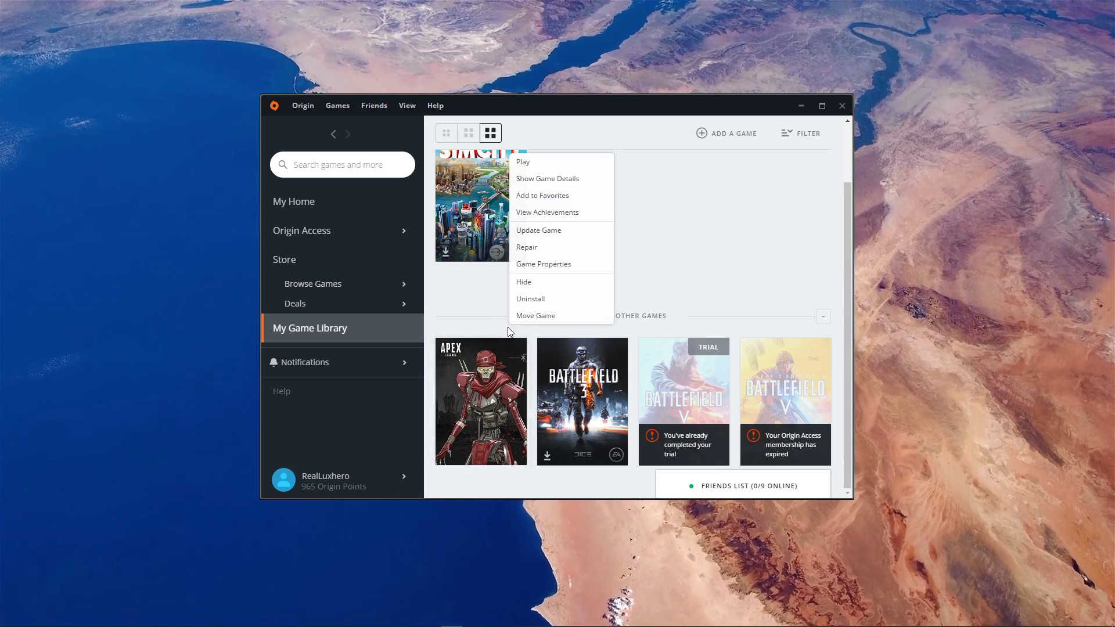
{"action": "left_click", "coordinate": [538, 263]}
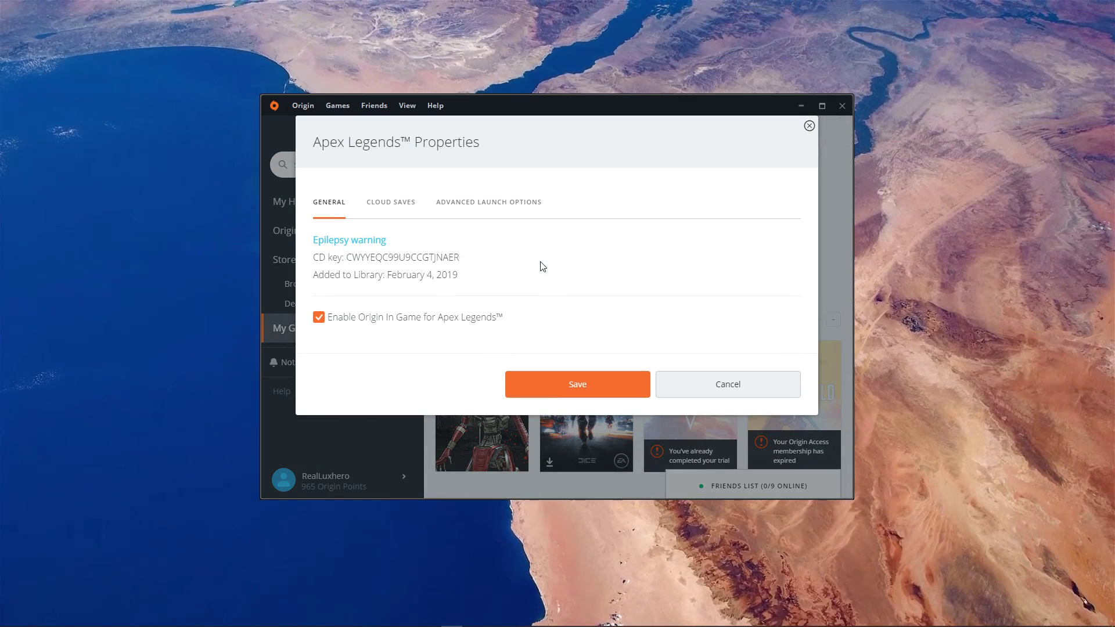
{"action": "left_click", "coordinate": [499, 208]}
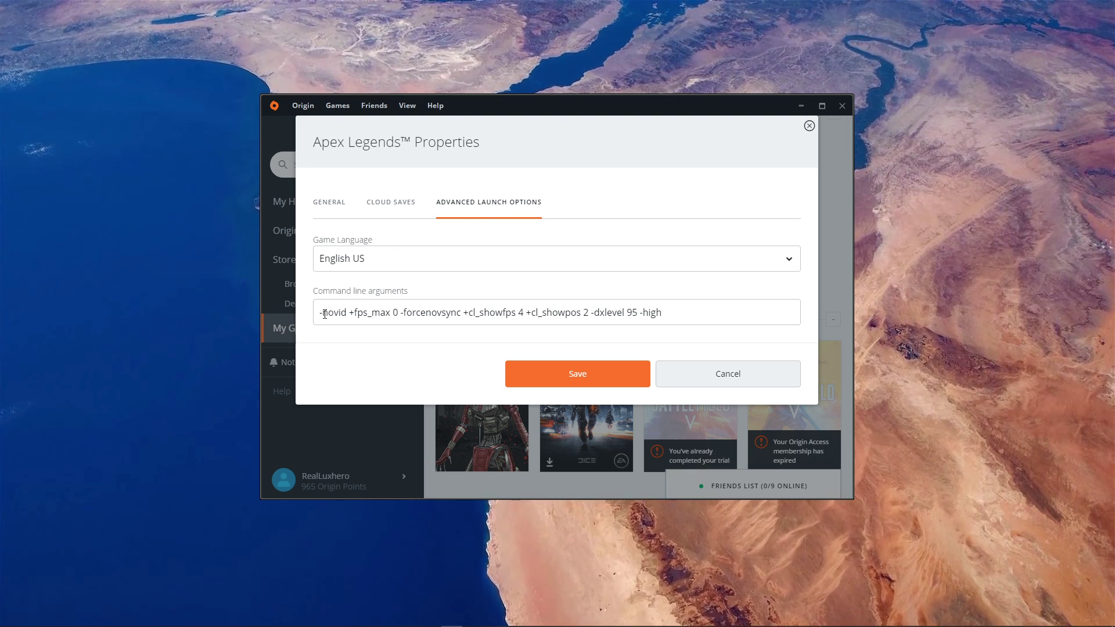
Edit the +fps_max value in the command line arguments field.
{"action": "left_click_drag", "start_coordinate": [330, 314], "coordinate": [646, 320]}
{"action": "left_click", "coordinate": [443, 356]}
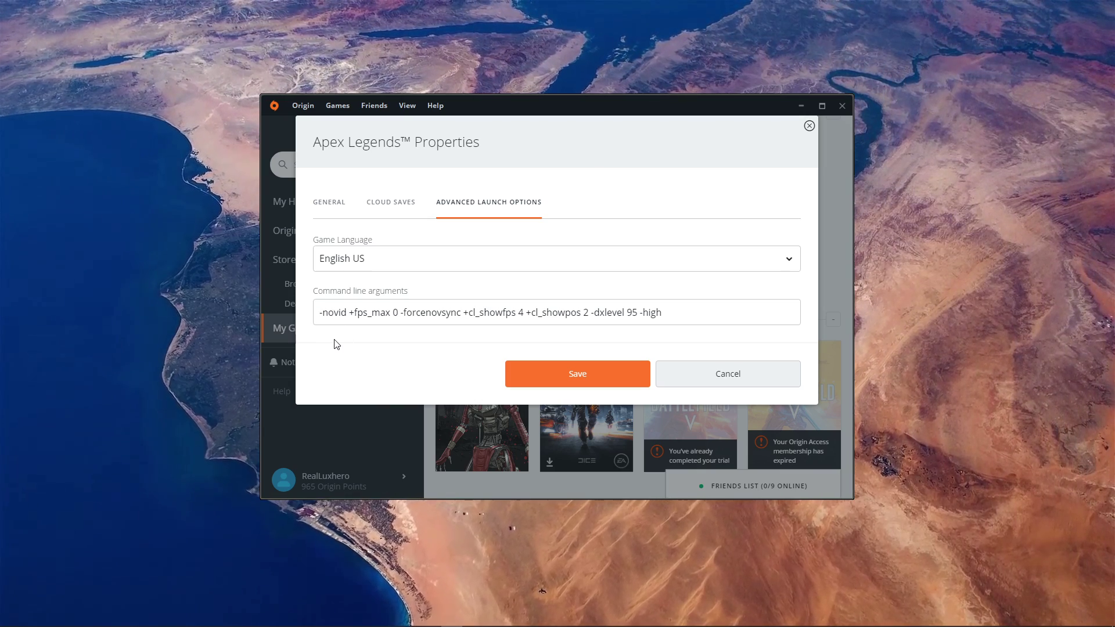
{"action": "left_click_drag", "start_coordinate": [367, 316], "coordinate": [399, 315]}
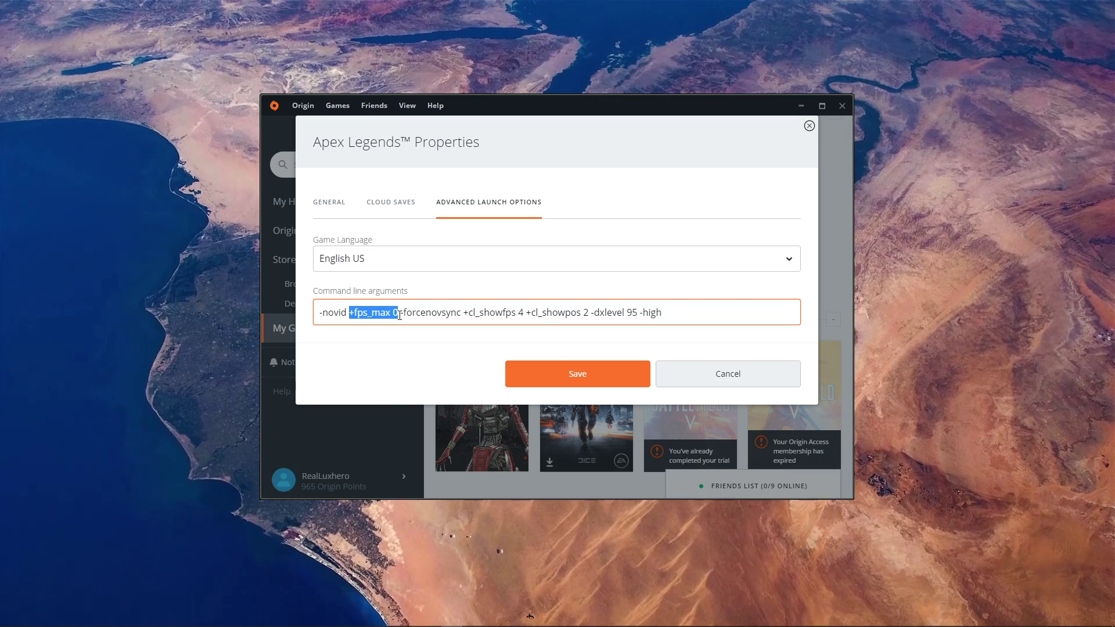
{"action": "left_click", "coordinate": [388, 352]}
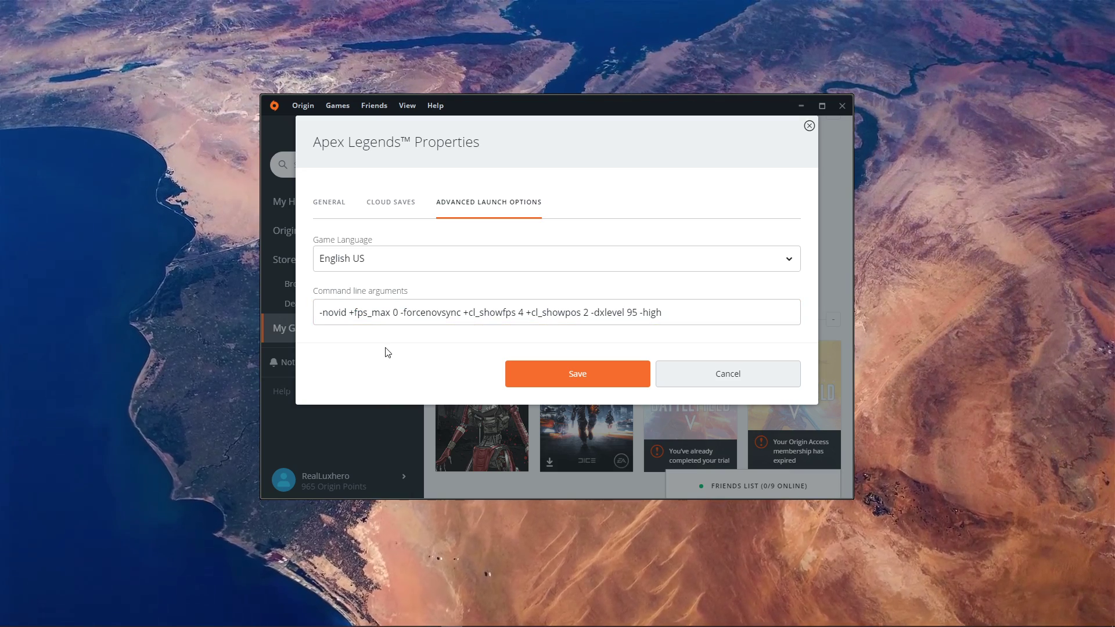
{"action": "left_click", "coordinate": [396, 316]}
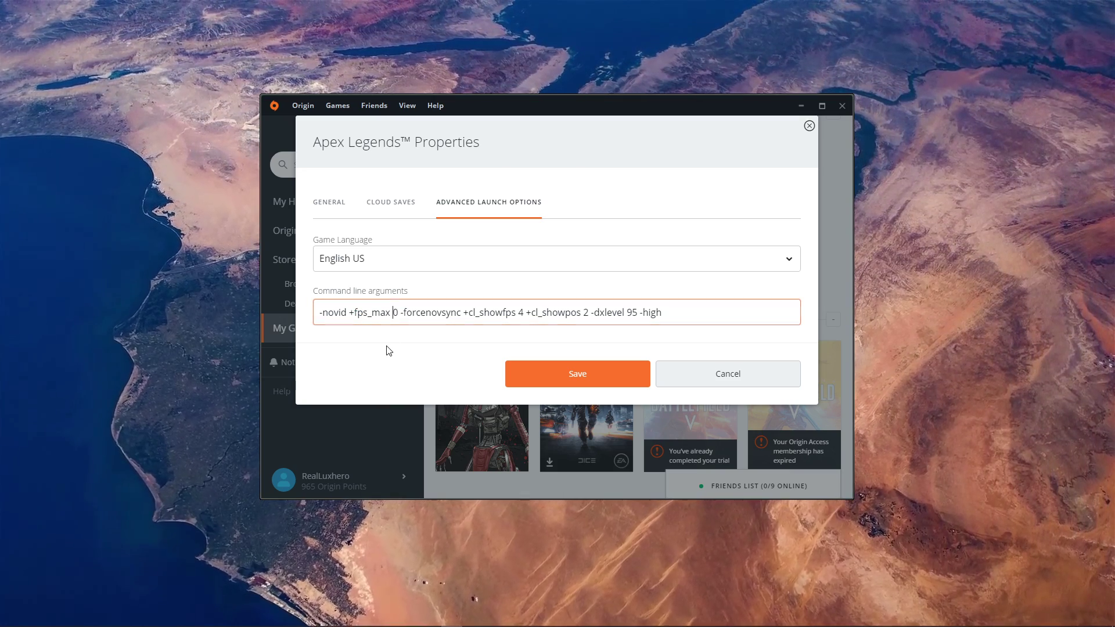
{"action": "key", "text": "Delete"}
{"action": "type", "text": "144"}
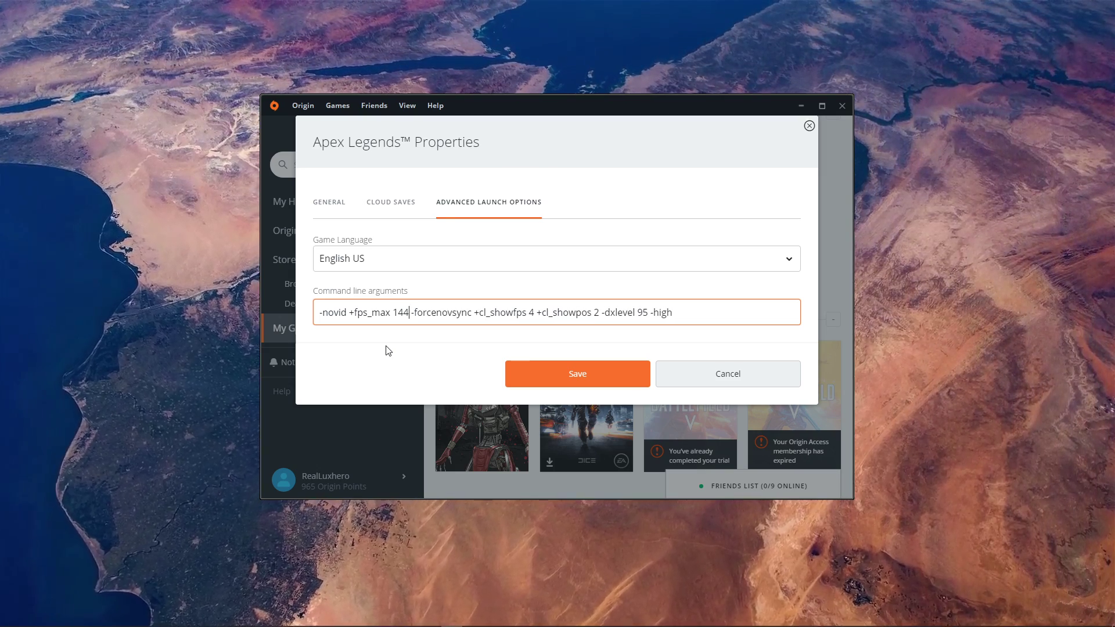
{"action": "key", "text": "BackSpace"}
{"action": "key", "text": "BackSpace"}
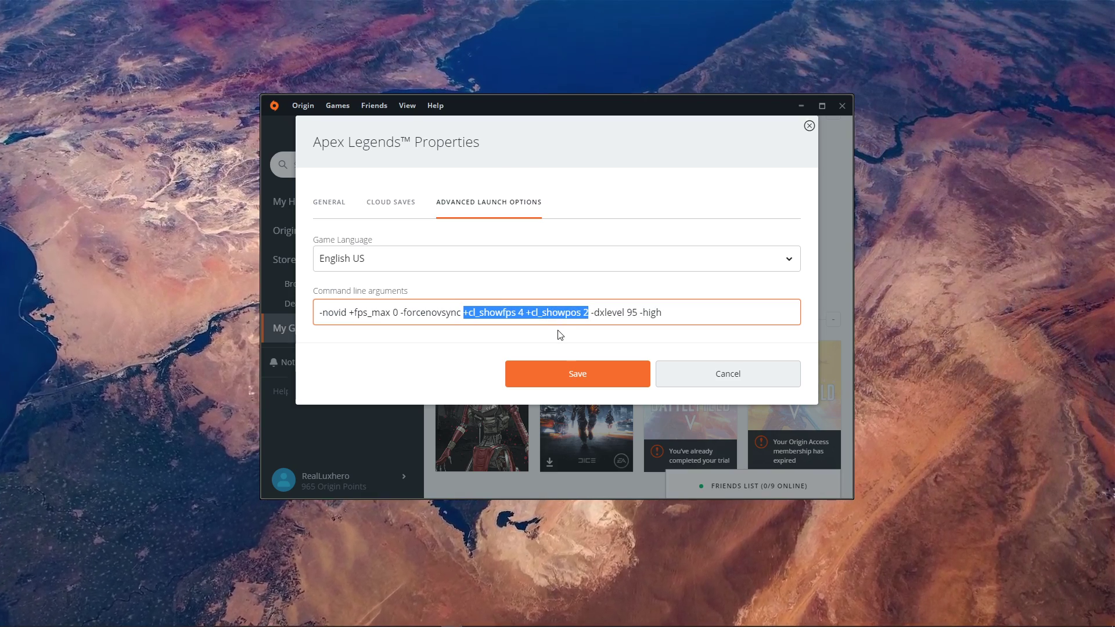
Check the remaining arguments through -dxlevel 95 -high and save the launch options.
{"action": "left_click", "coordinate": [559, 335]}
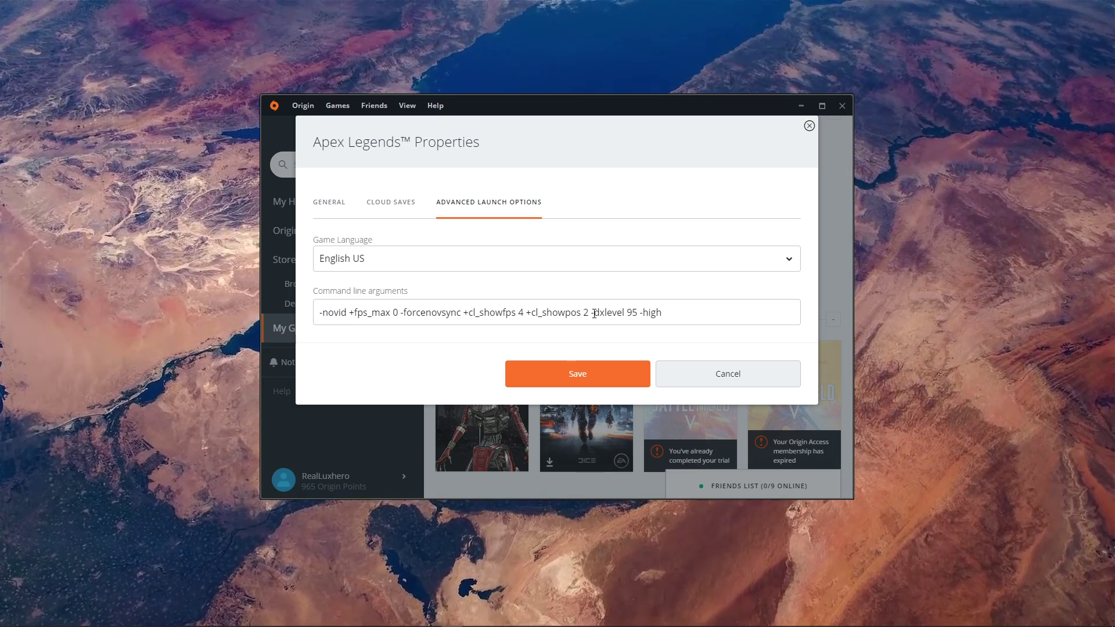
{"action": "left_click_drag", "start_coordinate": [592, 313], "coordinate": [635, 313]}
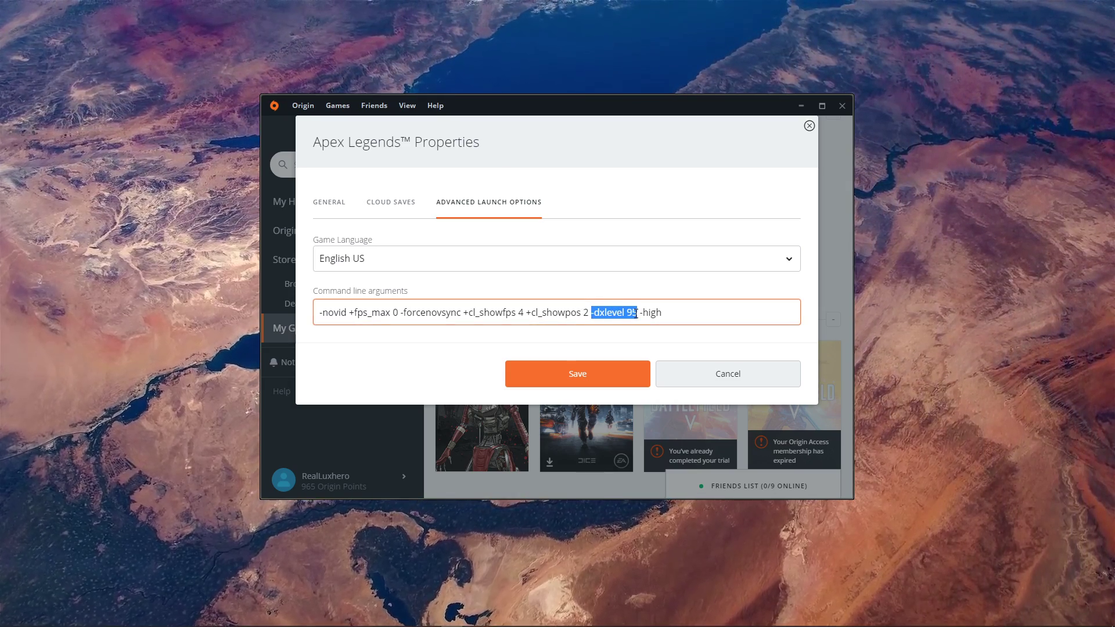
{"action": "left_click", "coordinate": [620, 334]}
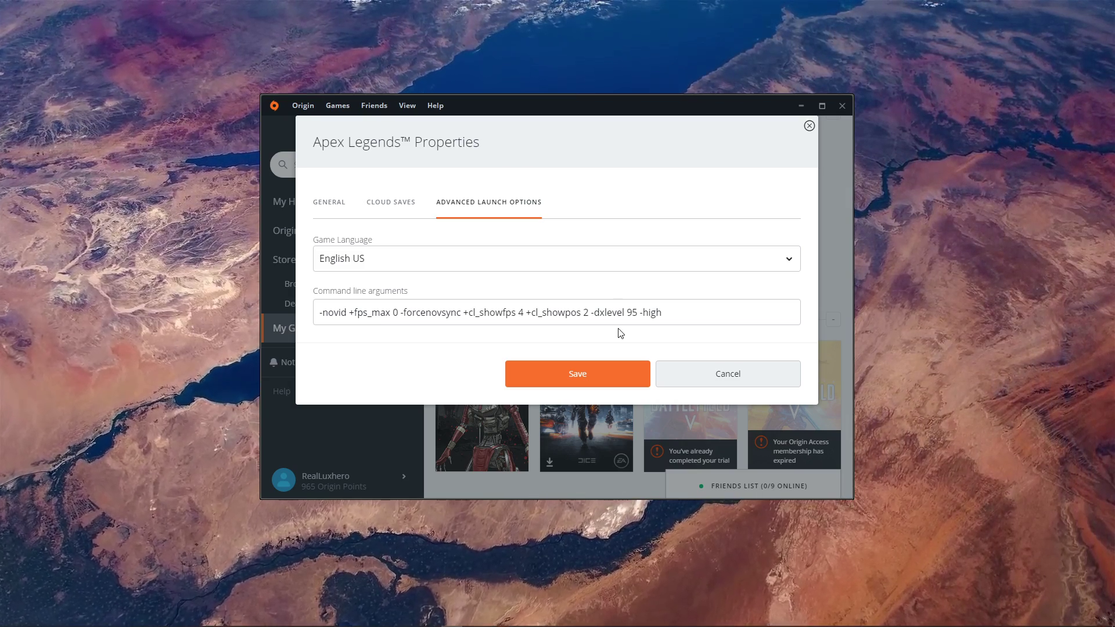
{"action": "double_click", "coordinate": [651, 314]}
{"action": "left_click", "coordinate": [663, 313]}
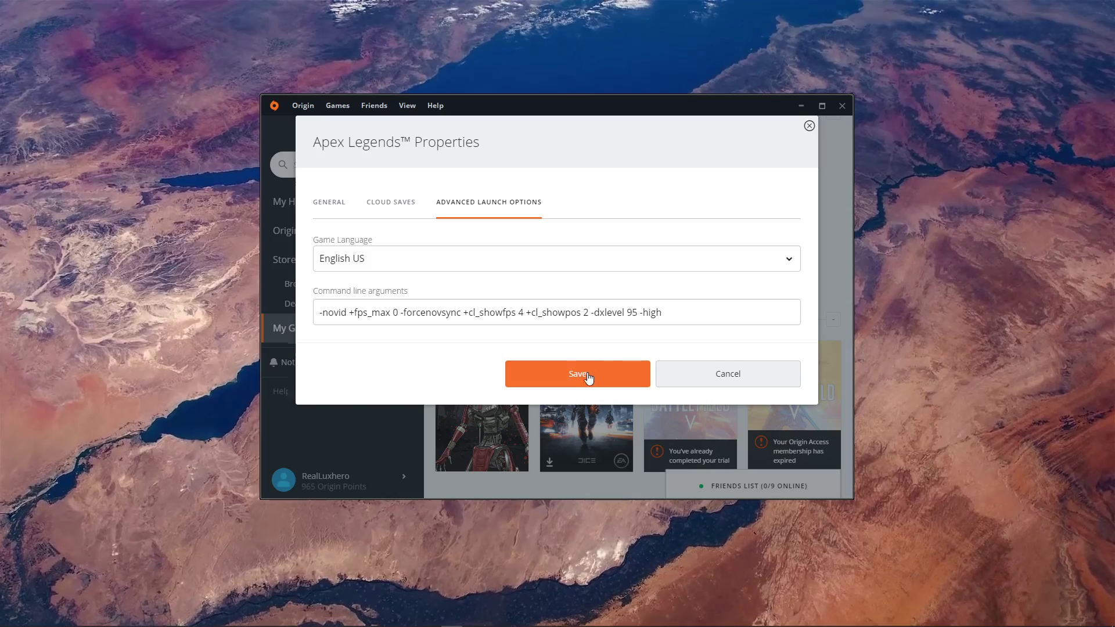
{"action": "left_click", "coordinate": [590, 376]}
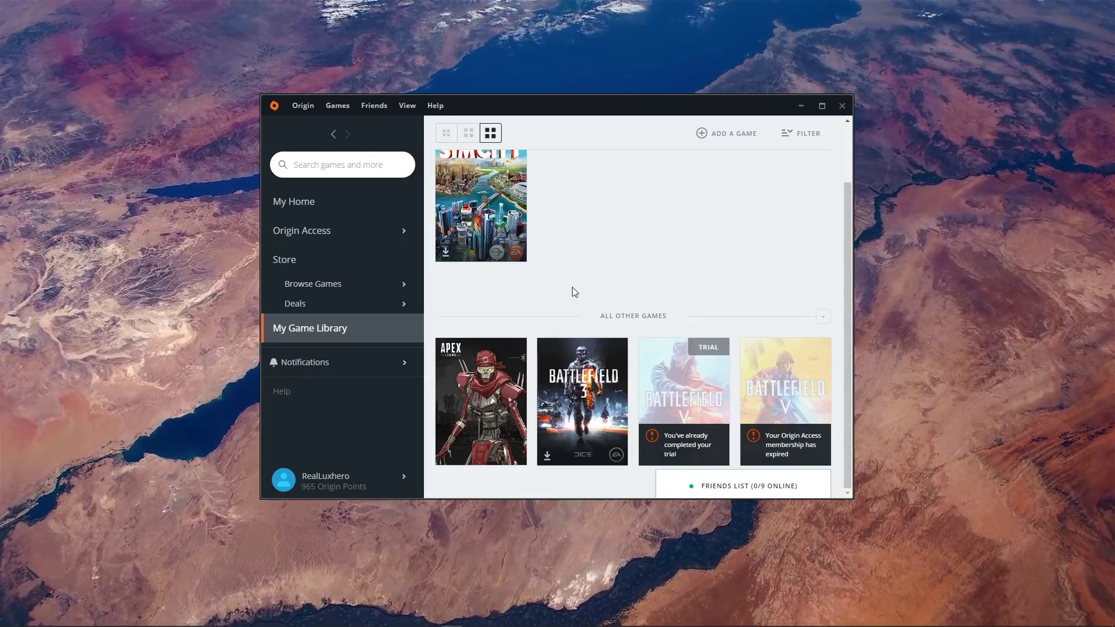
Close Origin and launch NVIDIA Control Panel from the desktop context menu.
{"action": "left_click", "coordinate": [841, 105]}
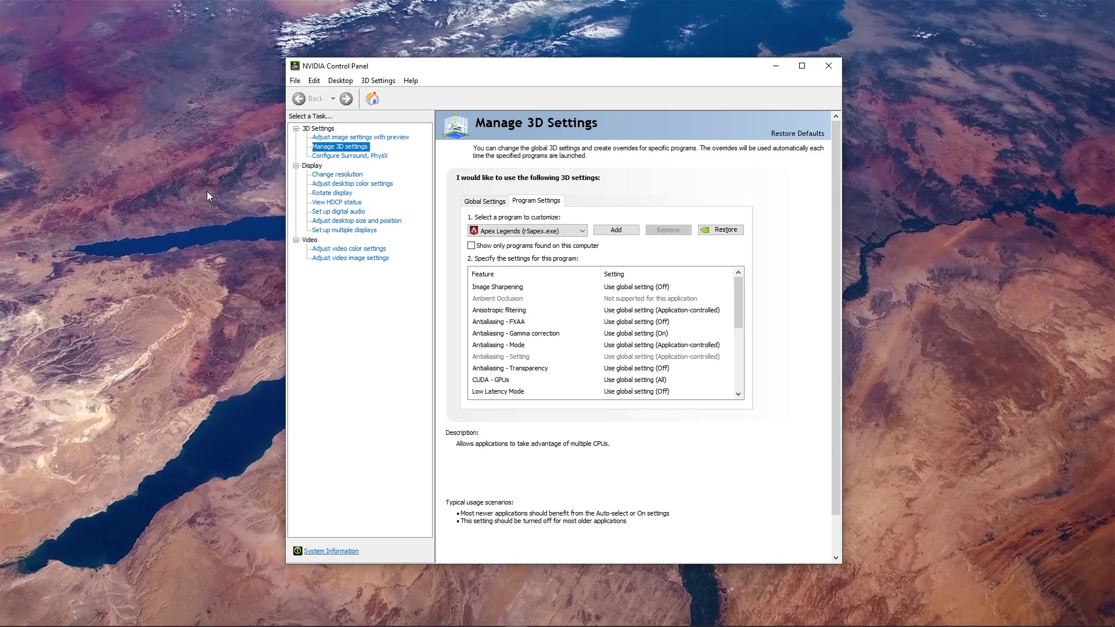
{"action": "right_click", "coordinate": [207, 192]}
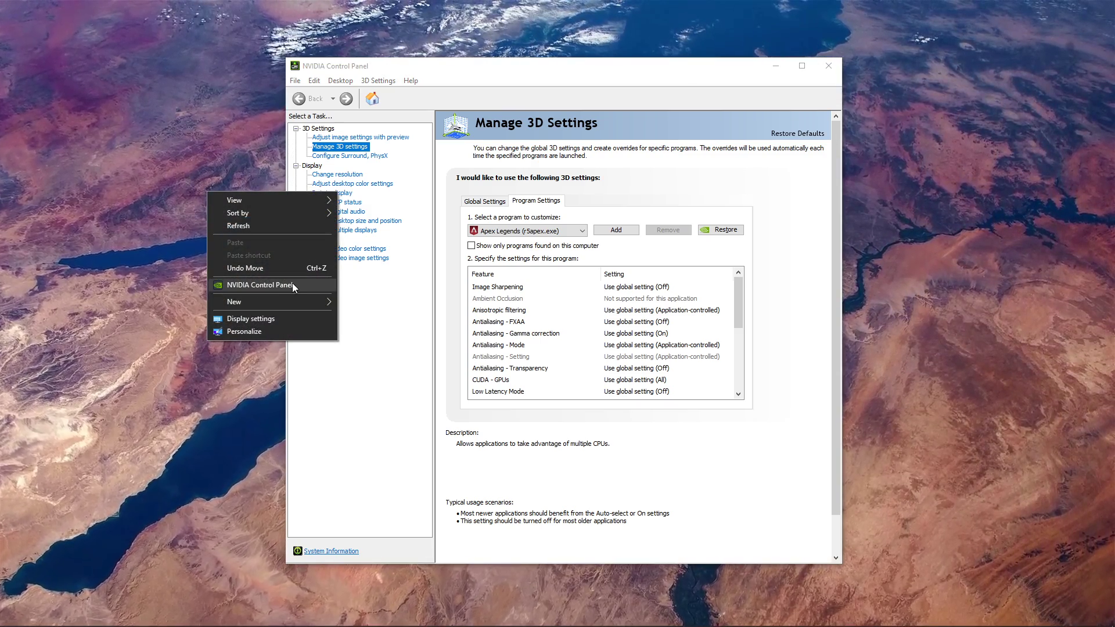
{"action": "left_click", "coordinate": [200, 407]}
{"action": "left_click_drag", "start_coordinate": [533, 69], "coordinate": [567, 65]}
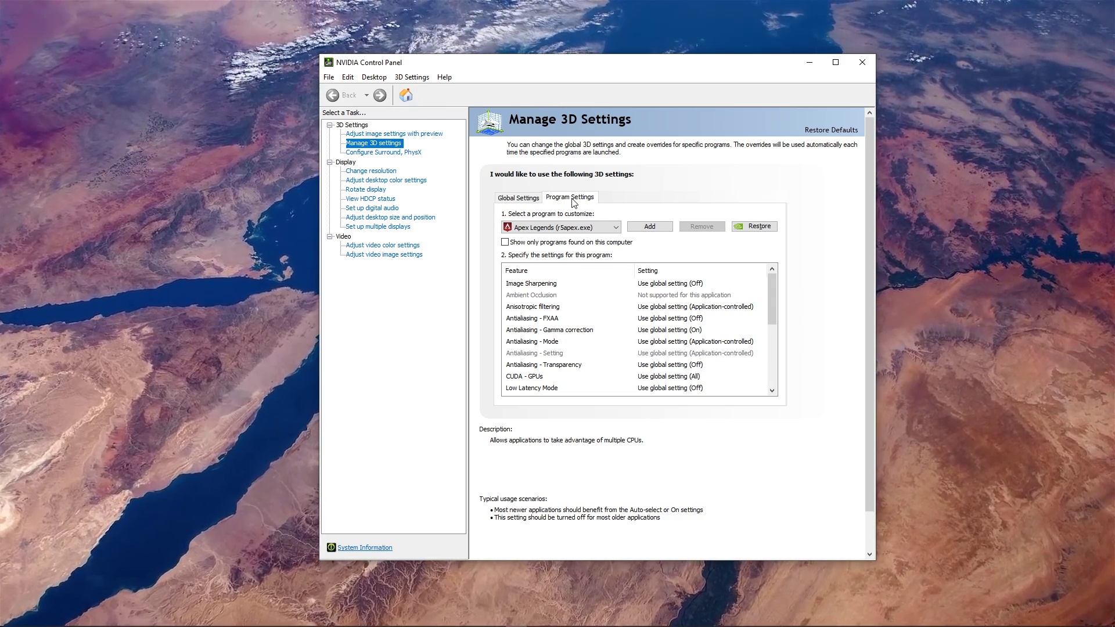
Add Apex Legends as a customized program in Program Settings.
{"action": "left_click", "coordinate": [649, 226]}
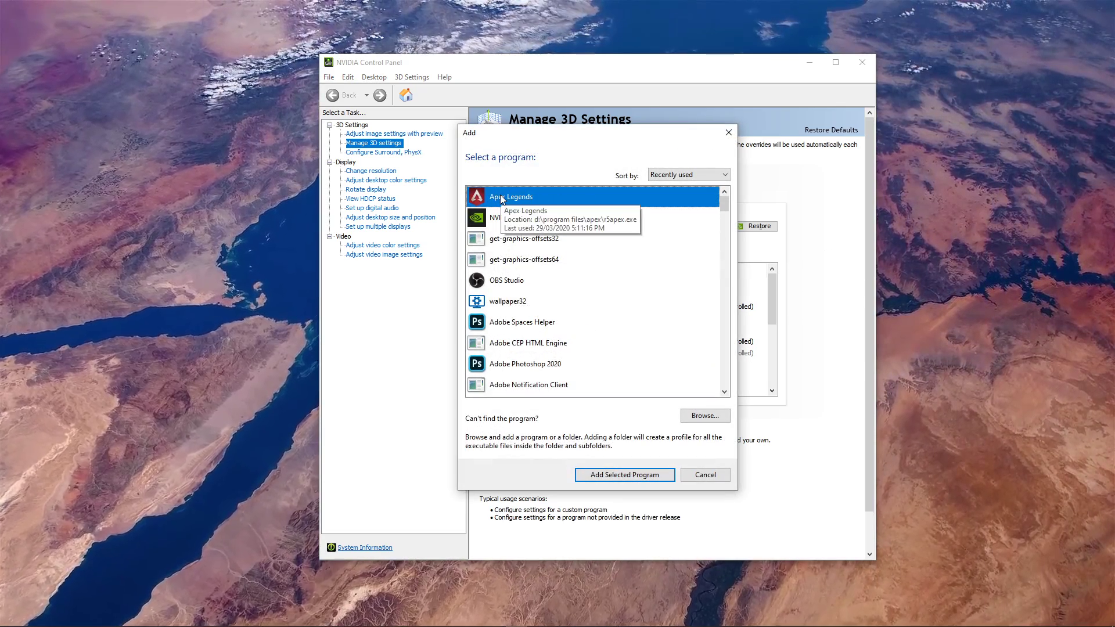
{"action": "left_click", "coordinate": [626, 474]}
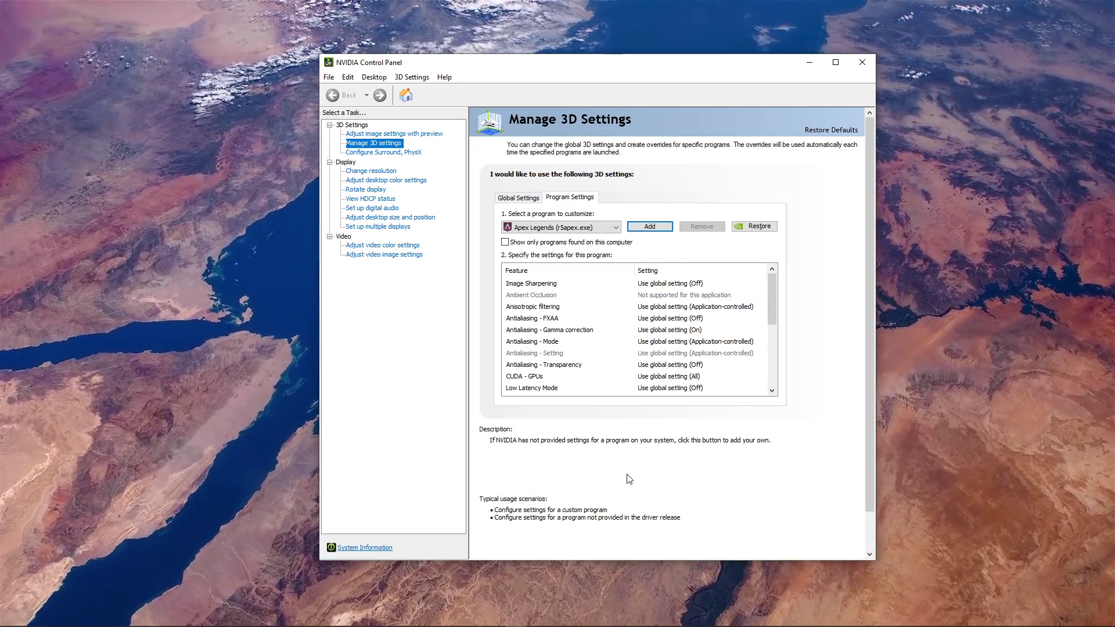
{"action": "mouse_move", "coordinate": [771, 298]}
{"action": "left_mouse_down"}
{"action": "mouse_move", "coordinate": [771, 324]}
{"action": "mouse_move", "coordinate": [770, 313]}
{"action": "left_mouse_up"}
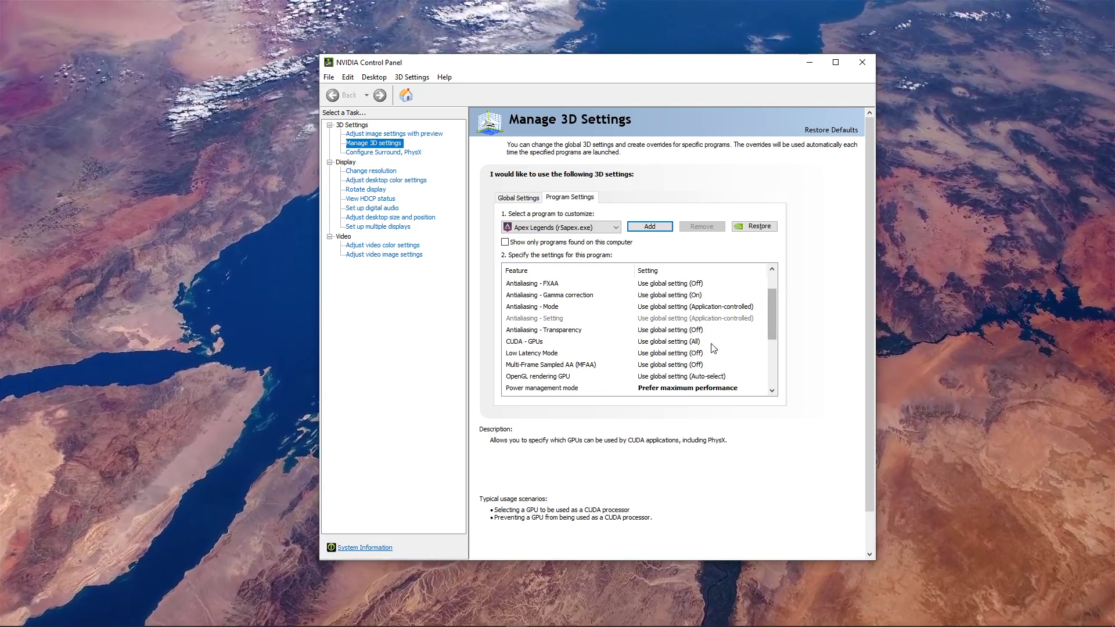
{"action": "left_click", "coordinate": [662, 341]}
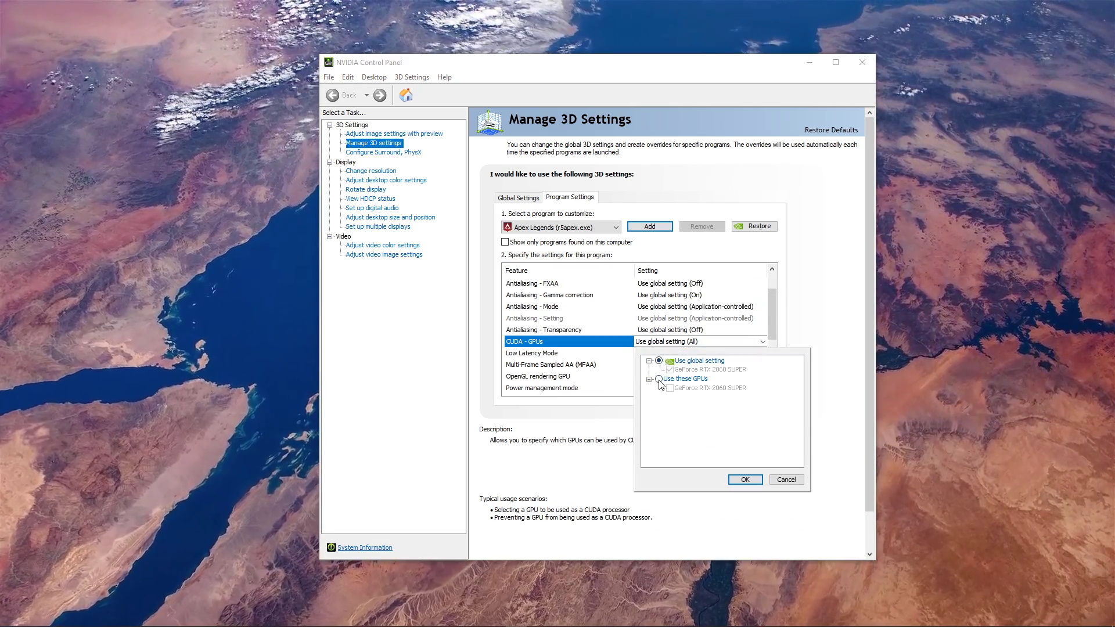
{"action": "left_click", "coordinate": [769, 316]}
{"action": "left_click_drag", "start_coordinate": [769, 316], "coordinate": [768, 355]}
Set power management to Prefer maximum performance and texture filtering quality to Performance.
{"action": "left_click", "coordinate": [703, 308]}
{"action": "left_click", "coordinate": [702, 307]}
{"action": "left_click", "coordinate": [701, 310]}
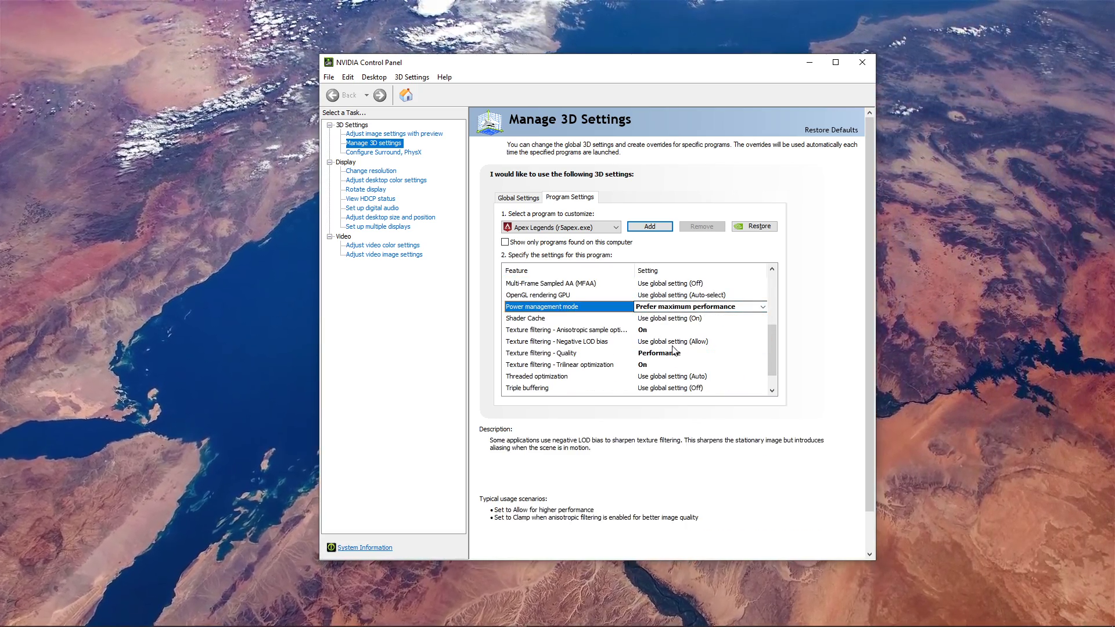
{"action": "left_click", "coordinate": [697, 353]}
{"action": "left_click", "coordinate": [697, 353]}
{"action": "left_click", "coordinate": [584, 348]}
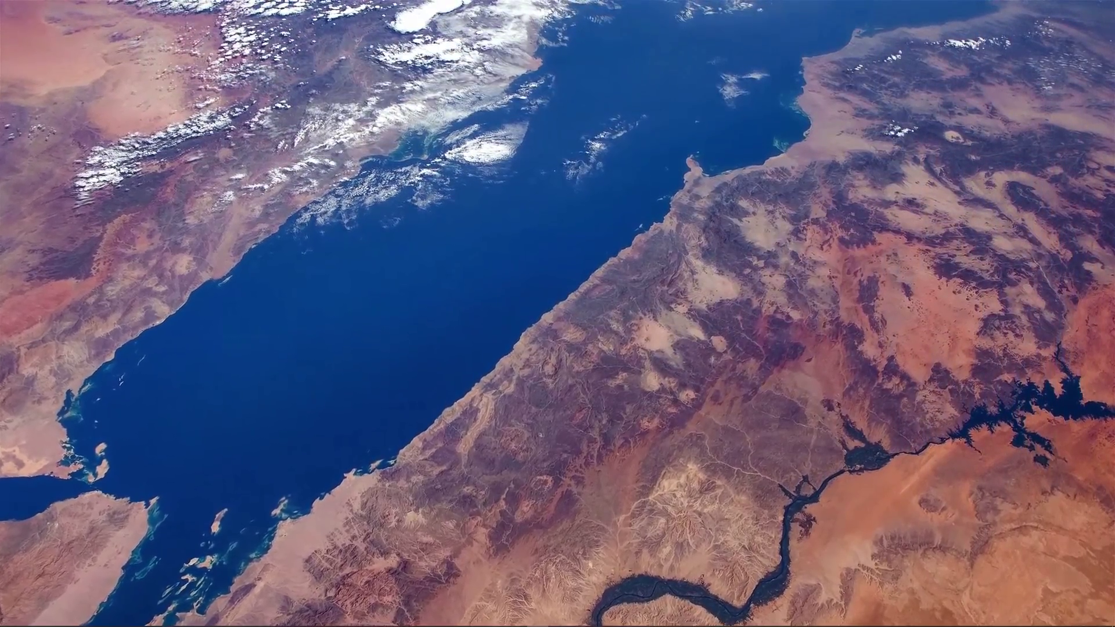
{"action": "key", "text": "super"}
{"action": "type", "text": "game bar"}
{"action": "key", "text": "Return"}
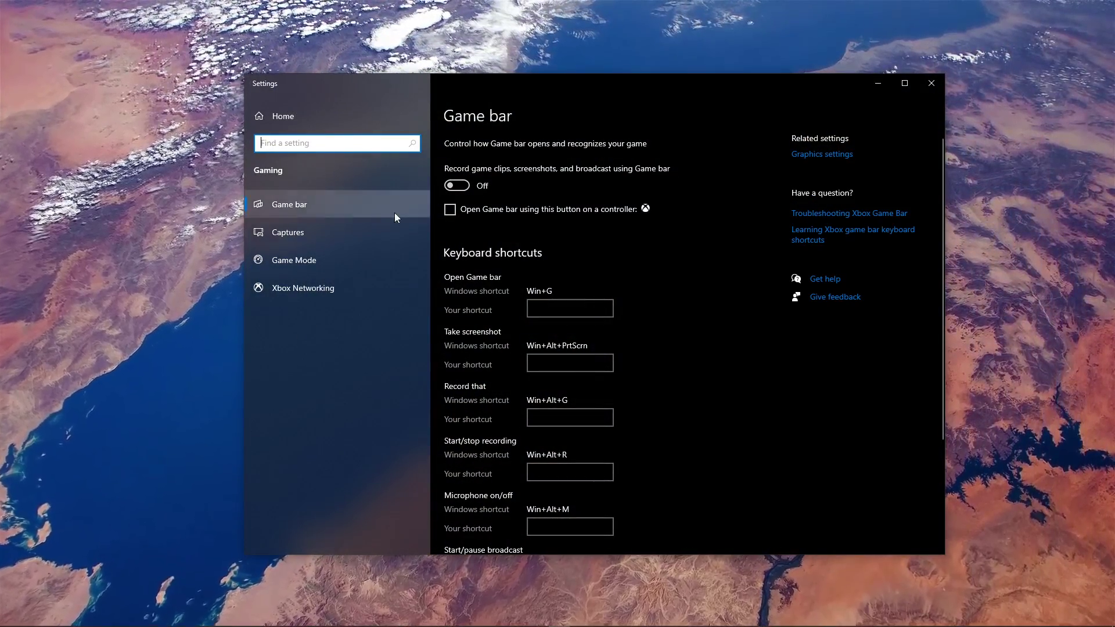
{"action": "left_click", "coordinate": [329, 230]}
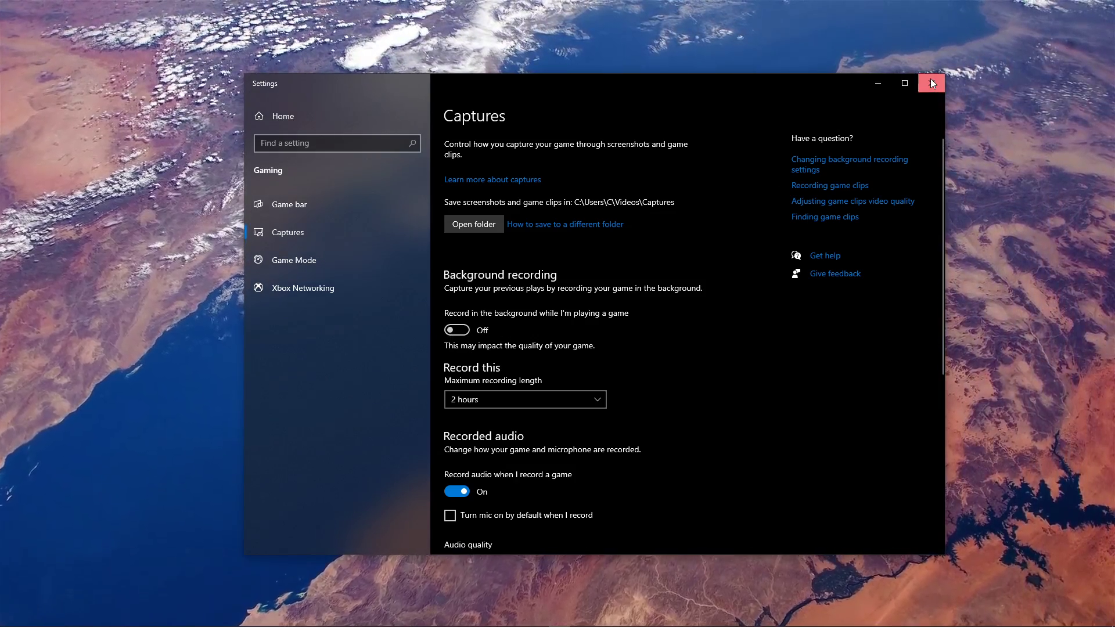
{"action": "left_click", "coordinate": [930, 81]}
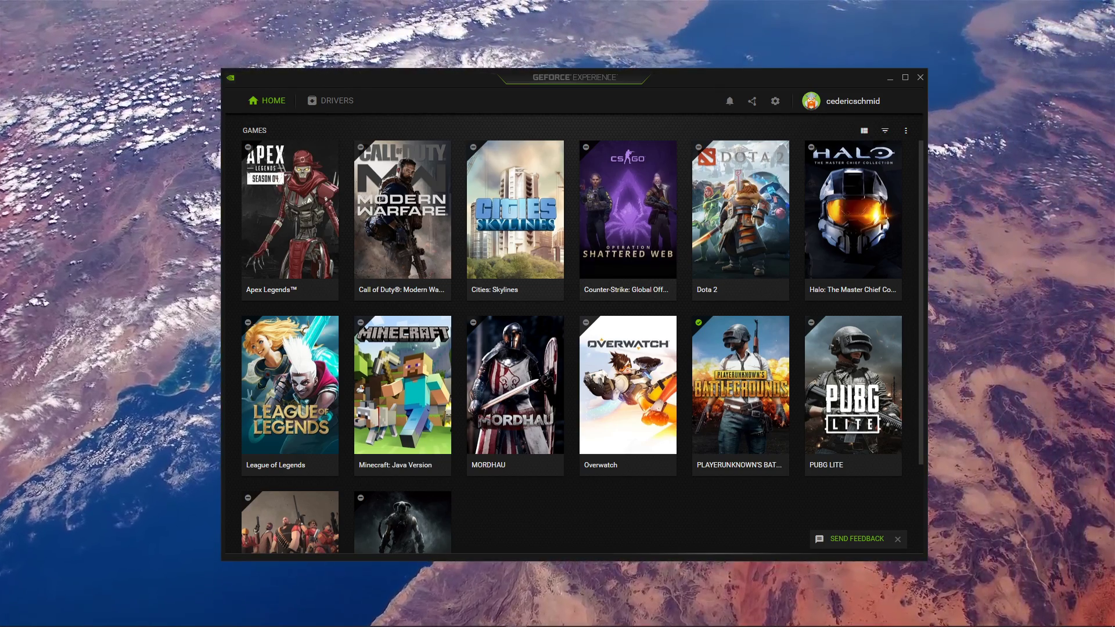
Show the Drivers page listing Game Ready Driver 445.75 for download.
{"action": "left_click", "coordinate": [329, 108]}
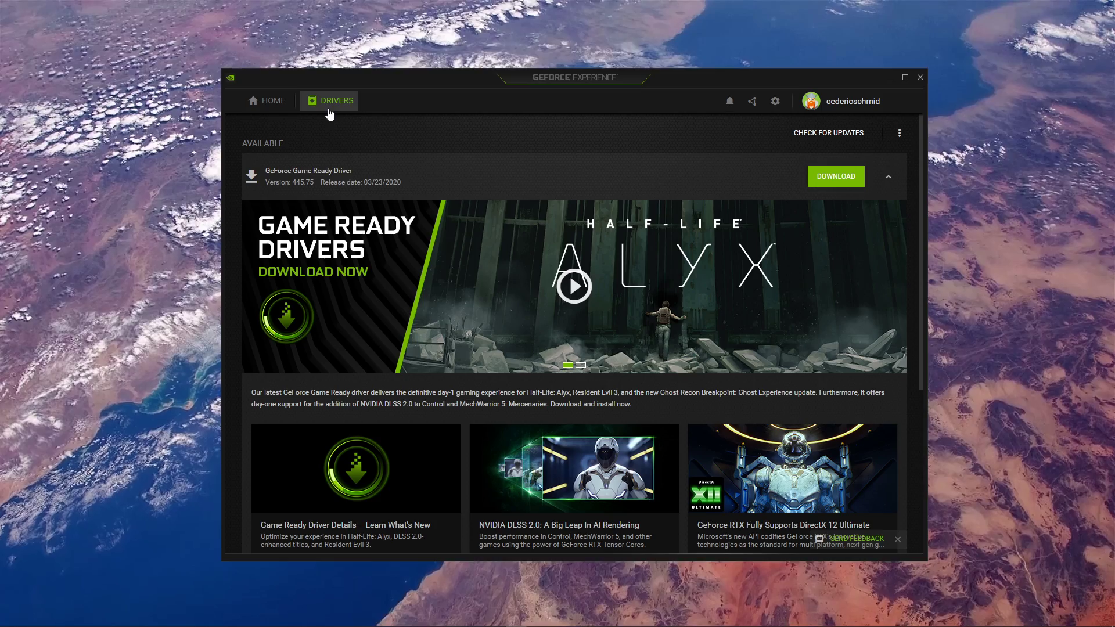